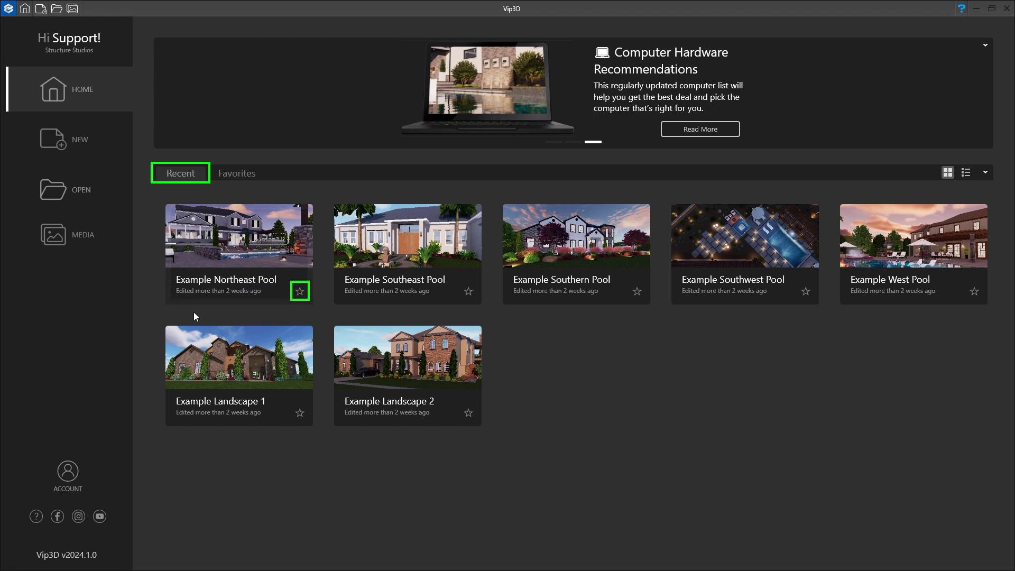
# Star Example Northeast Pool, view Favorites, unstar it, and return to Recent
pyautogui.click(301, 292)
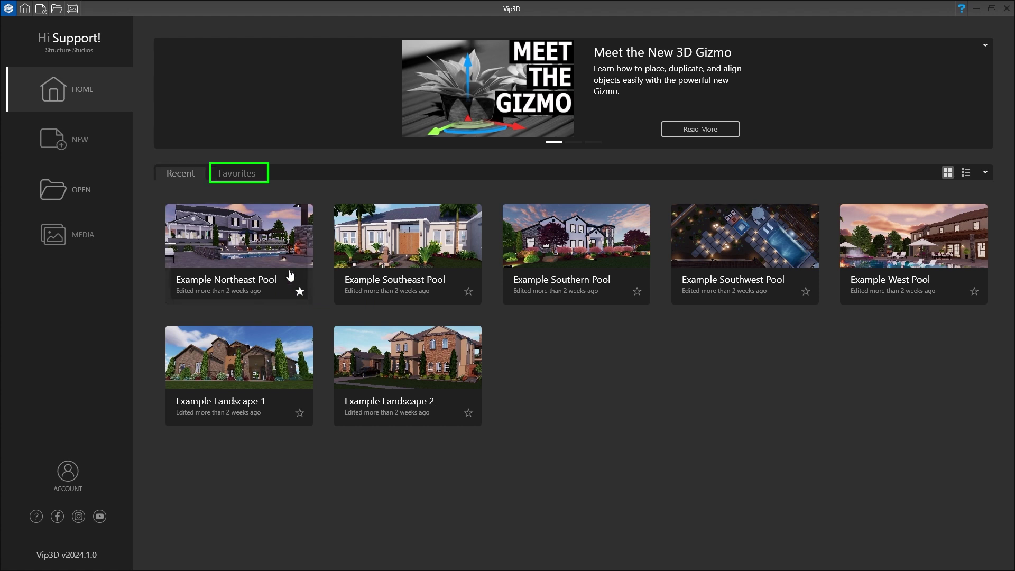
pyautogui.click(246, 179)
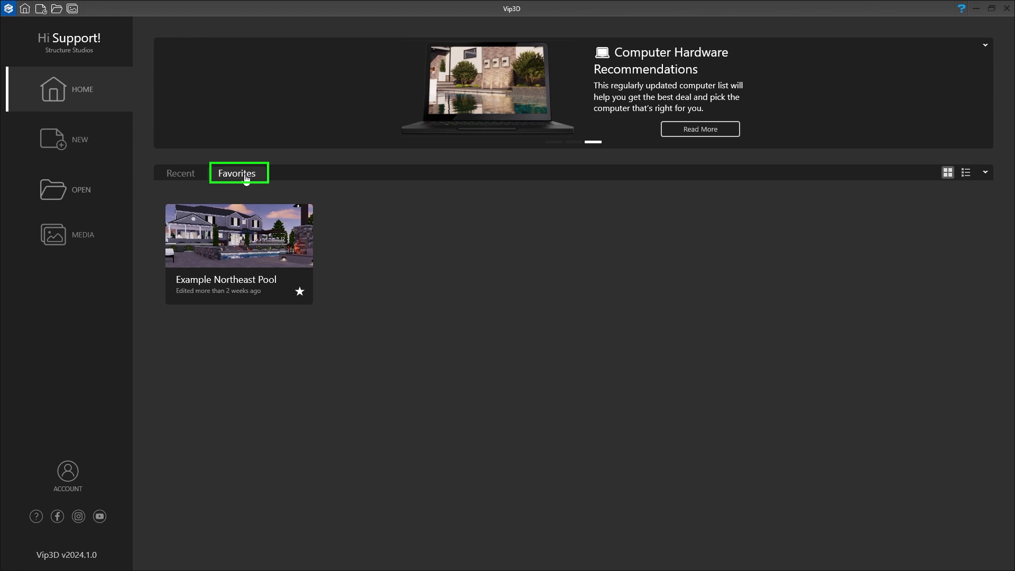
pyautogui.click(300, 291)
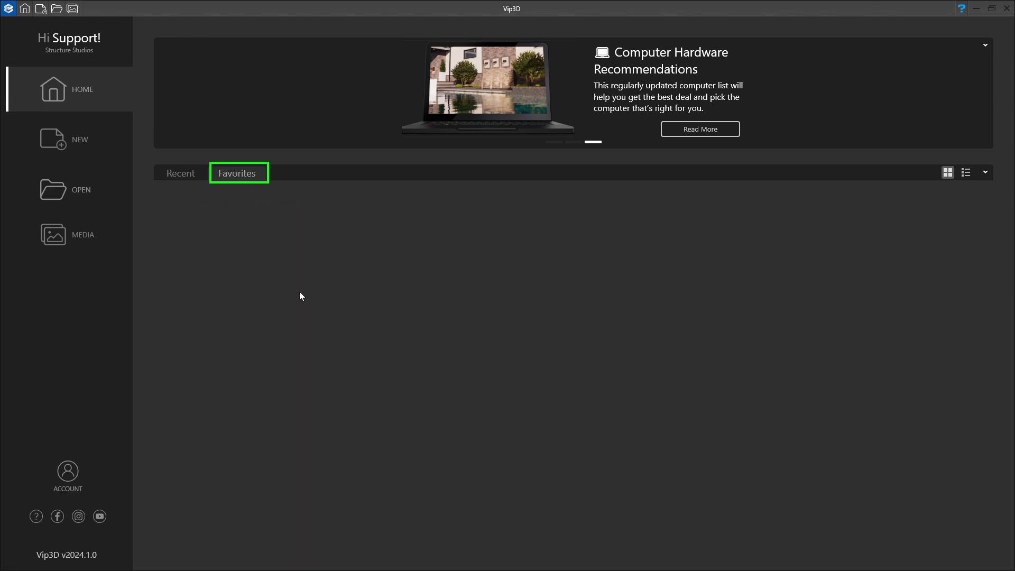
pyautogui.click(193, 176)
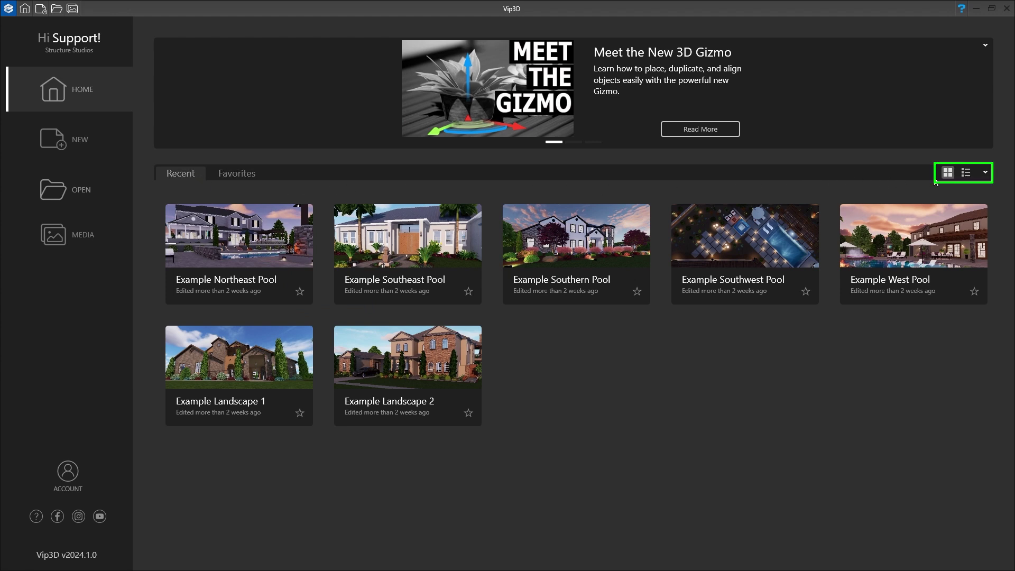
# Switch the recent projects to list view and back to picture cards
pyautogui.click(965, 179)
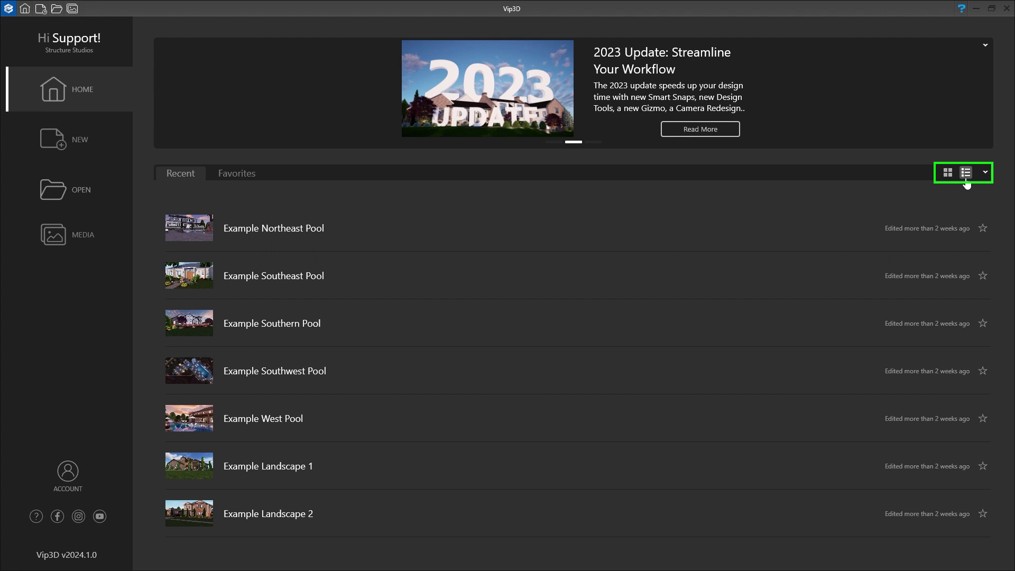
pyautogui.click(947, 172)
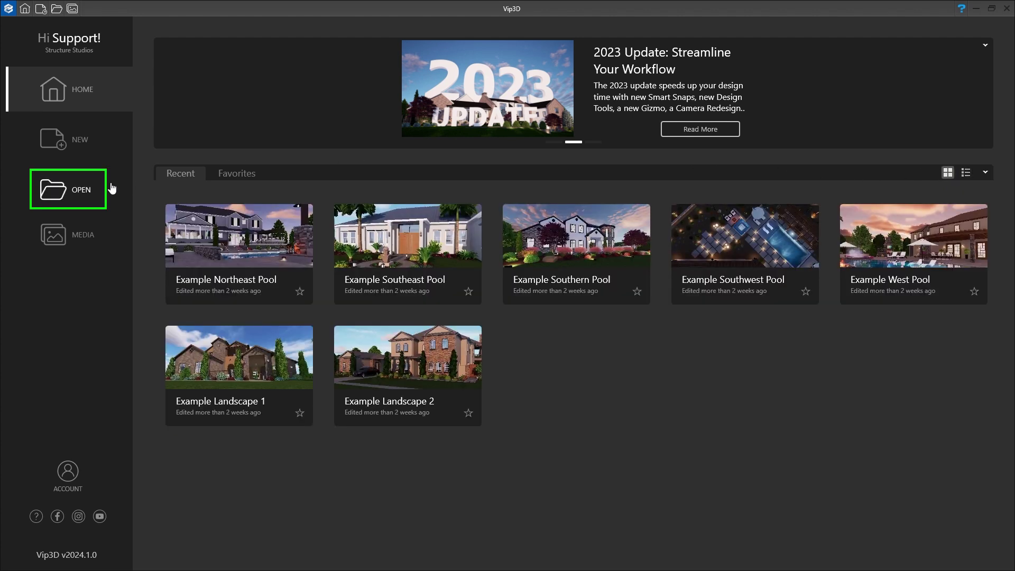
pyautogui.click(106, 147)
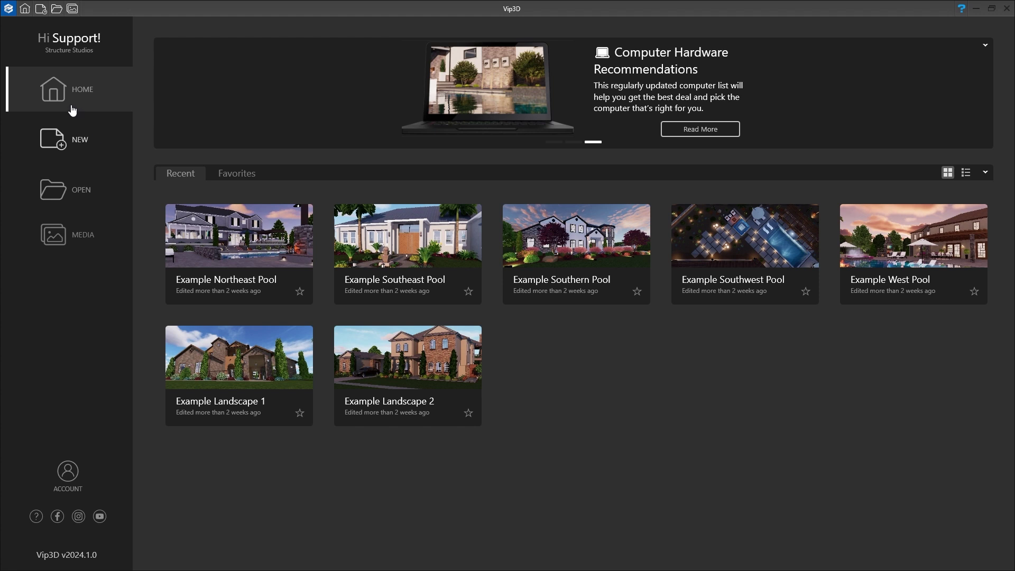
# Open and close the application menu, then bring up the New project form
pyautogui.click(10, 10)
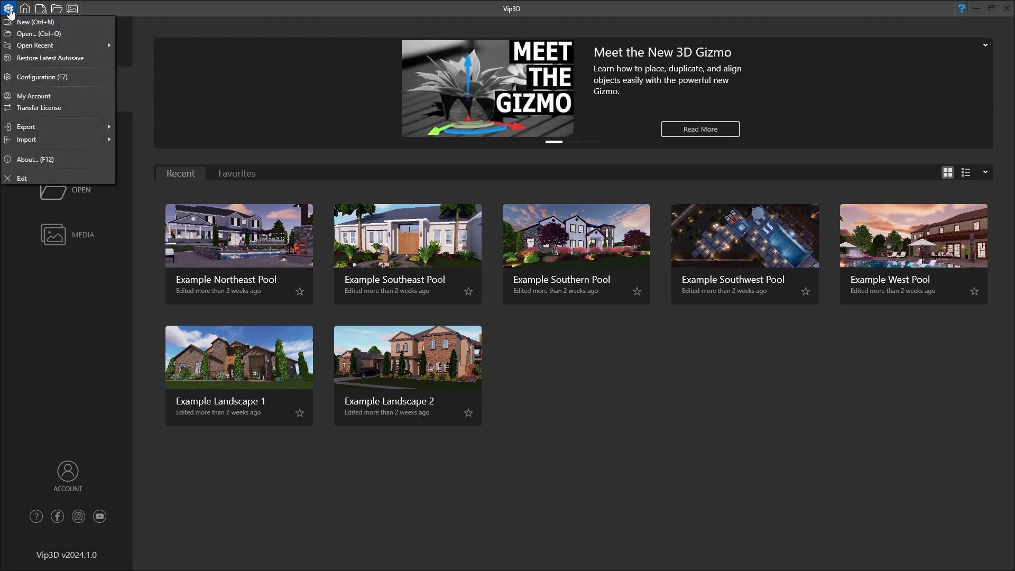
pyautogui.click(9, 10)
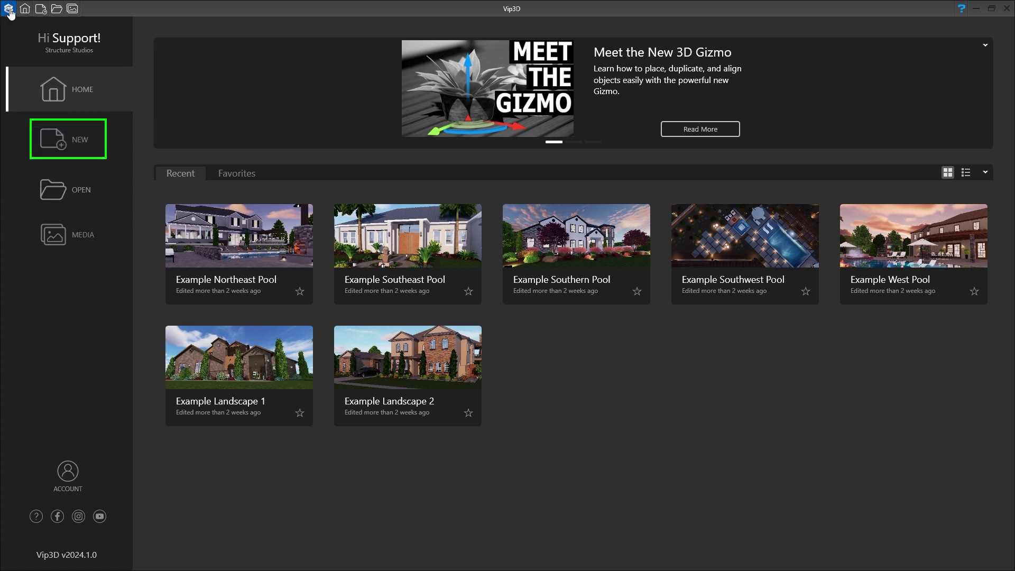
pyautogui.click(62, 133)
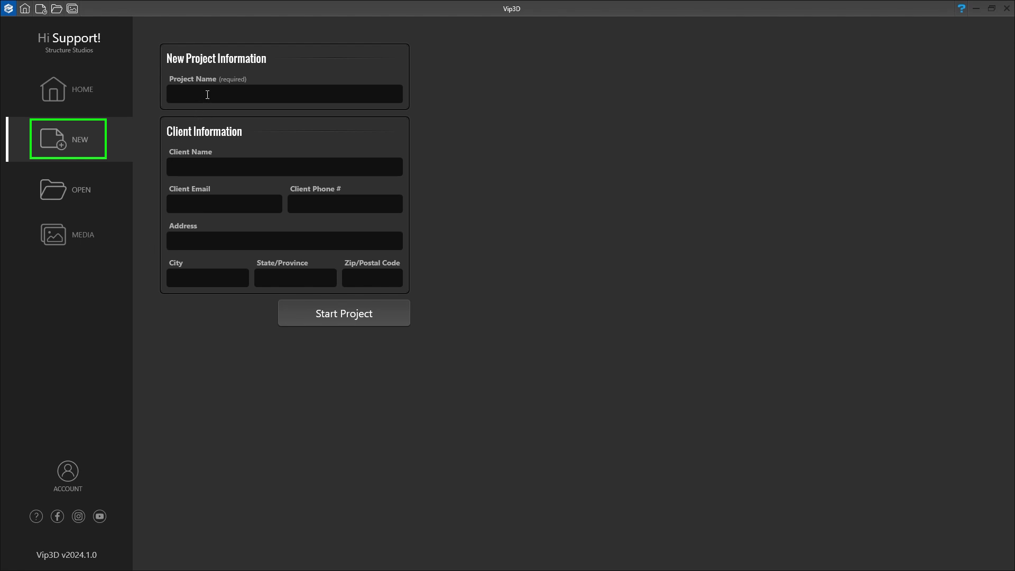
# Enter 'Basic Training' as the project name and start the project
pyautogui.write('Basic Training')
pyautogui.click(339, 320)
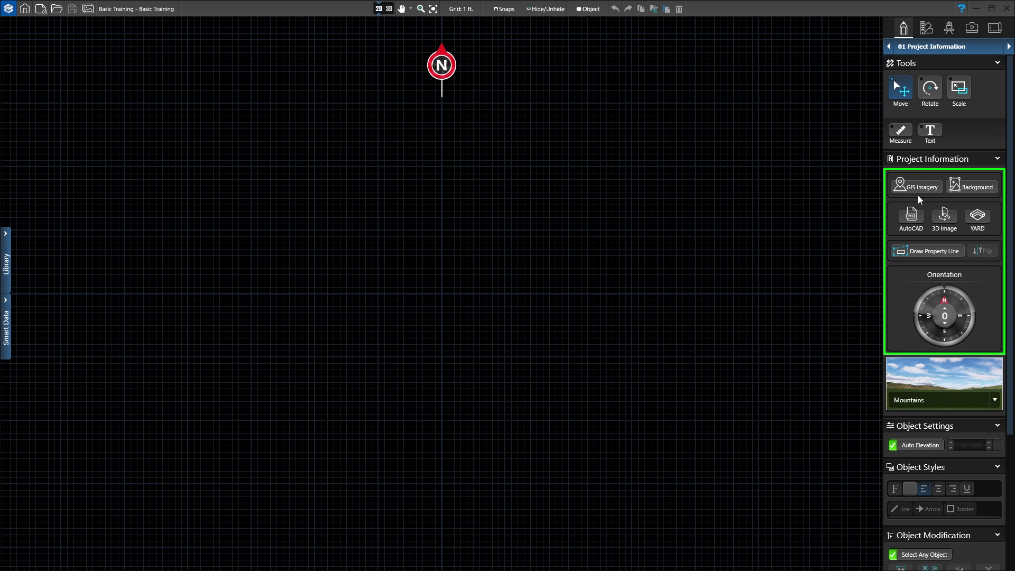
# Bring up the GIS Imagery address lookup for the property
pyautogui.click(916, 187)
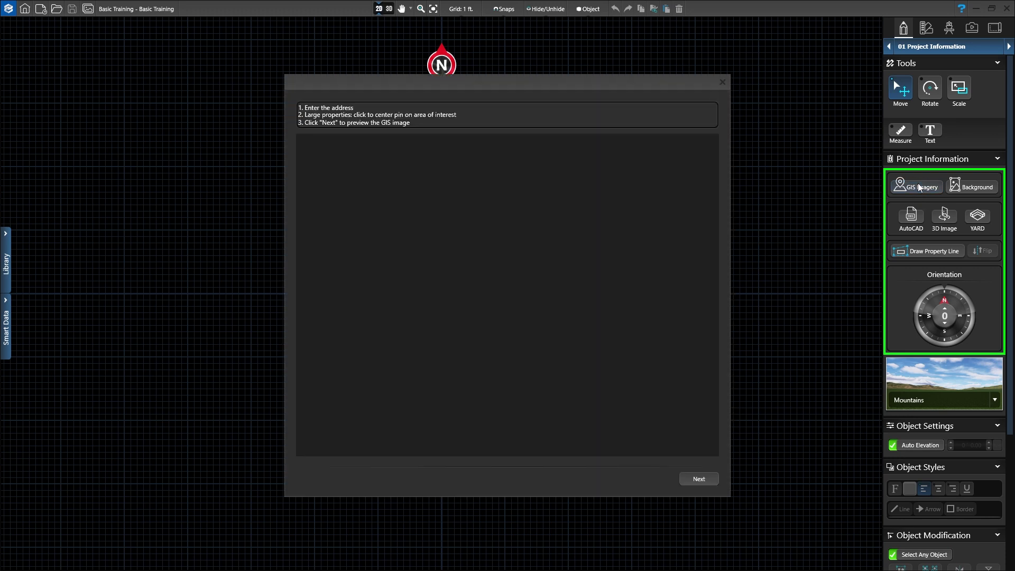
pyautogui.tripleClick(475, 146)
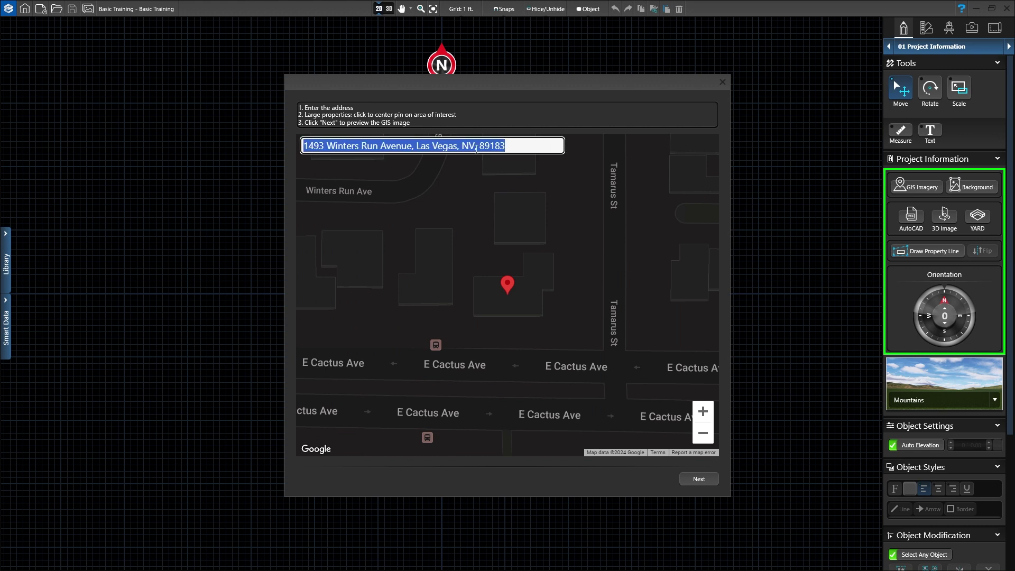
pyautogui.write('3300')
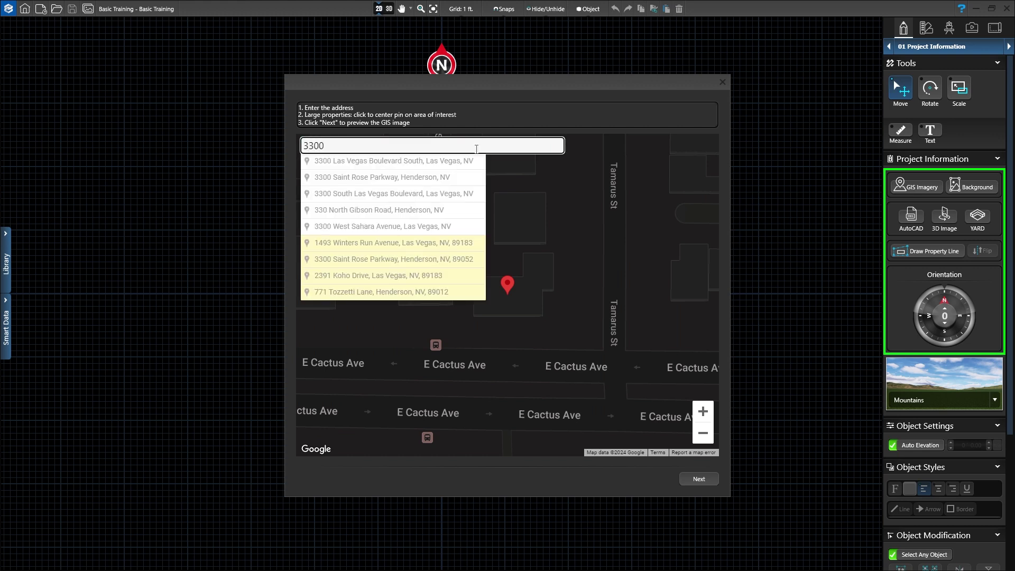
pyautogui.click(439, 176)
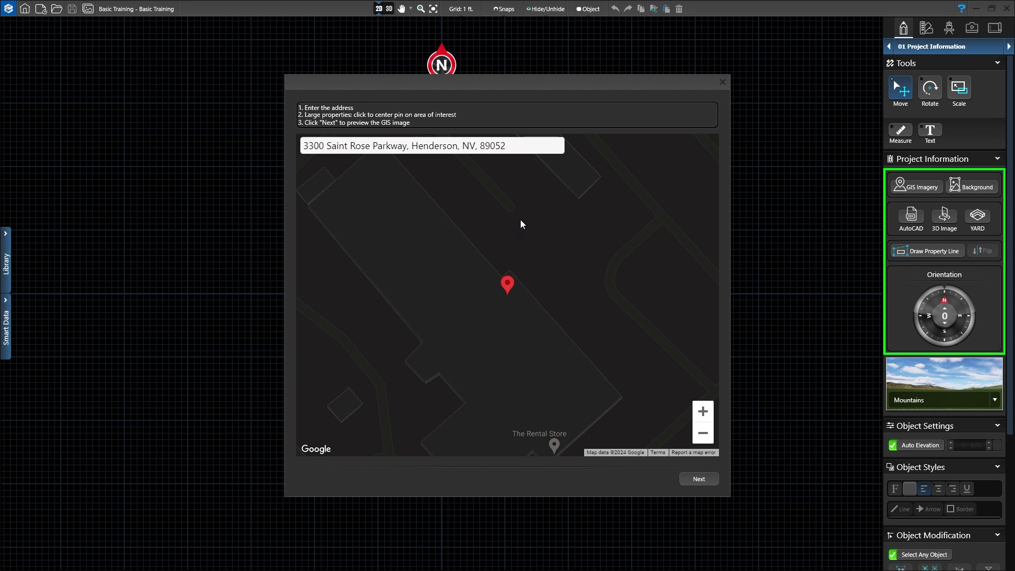
pyautogui.click(722, 82)
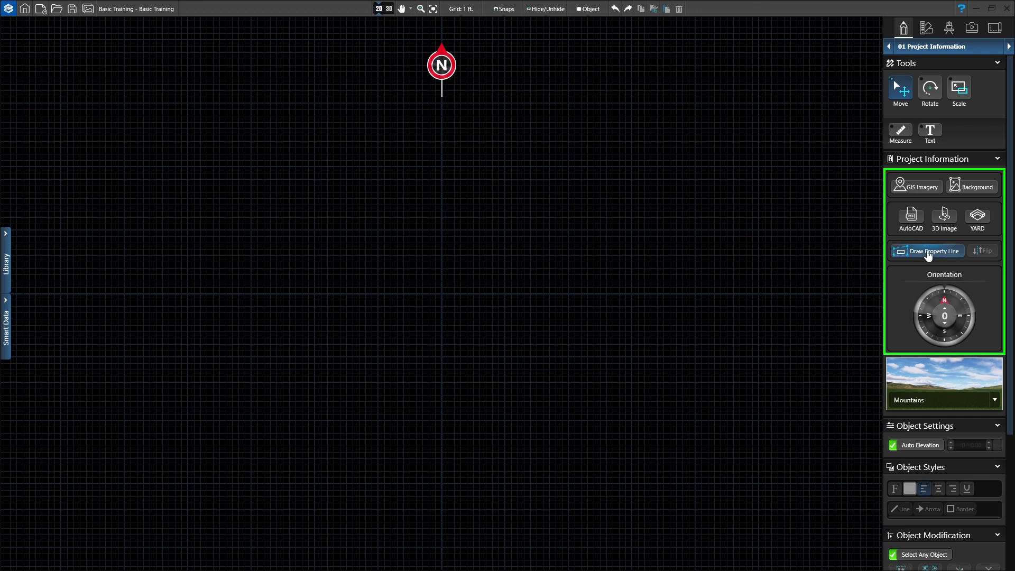
pyautogui.click(928, 252)
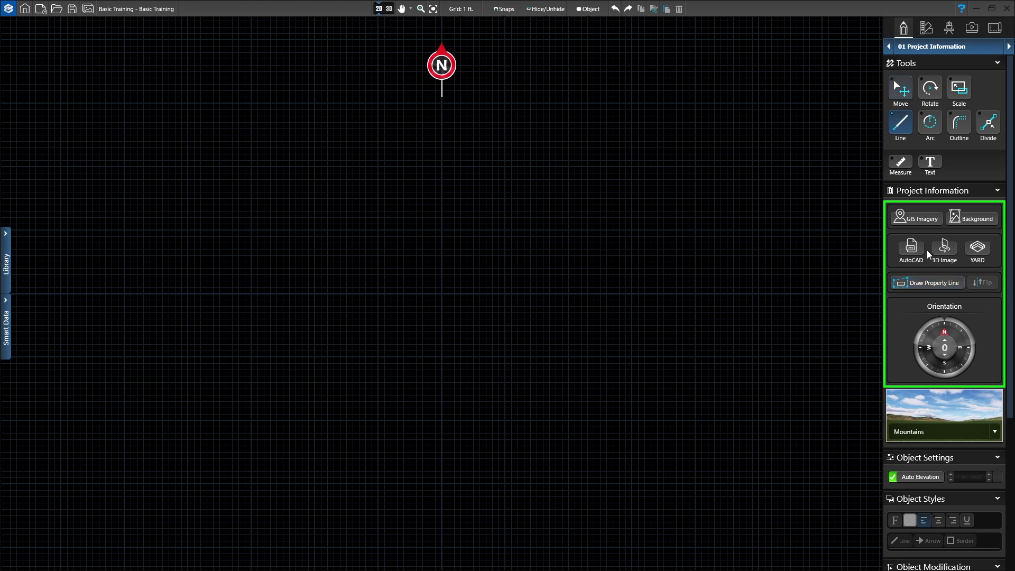
# Draw a closed 20' × 20' square property line near the plan centre
pyautogui.click(378, 230)
pyautogui.click(506, 230)
pyautogui.click(506, 357)
pyautogui.click(378, 358)
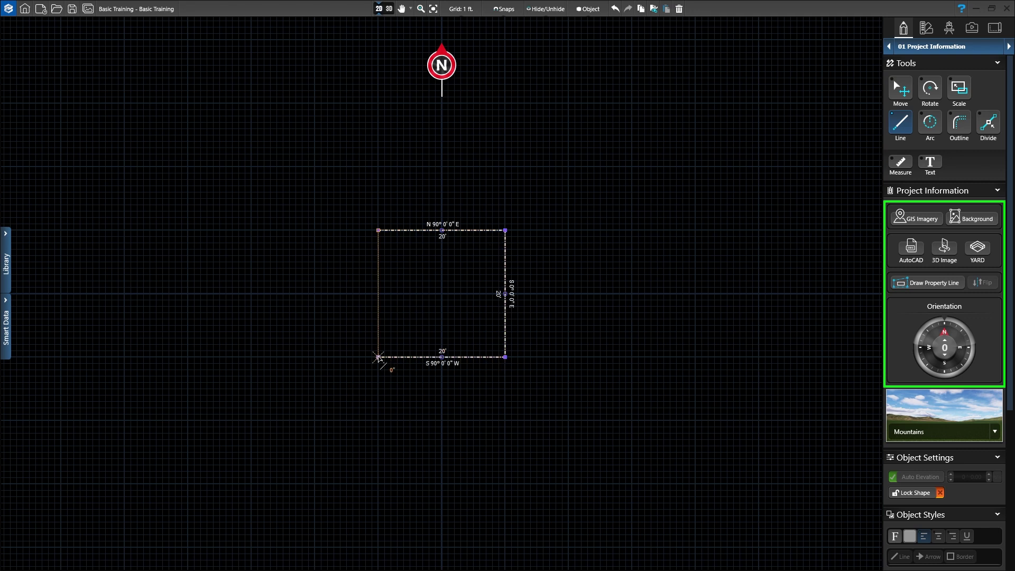
pyautogui.click(377, 358)
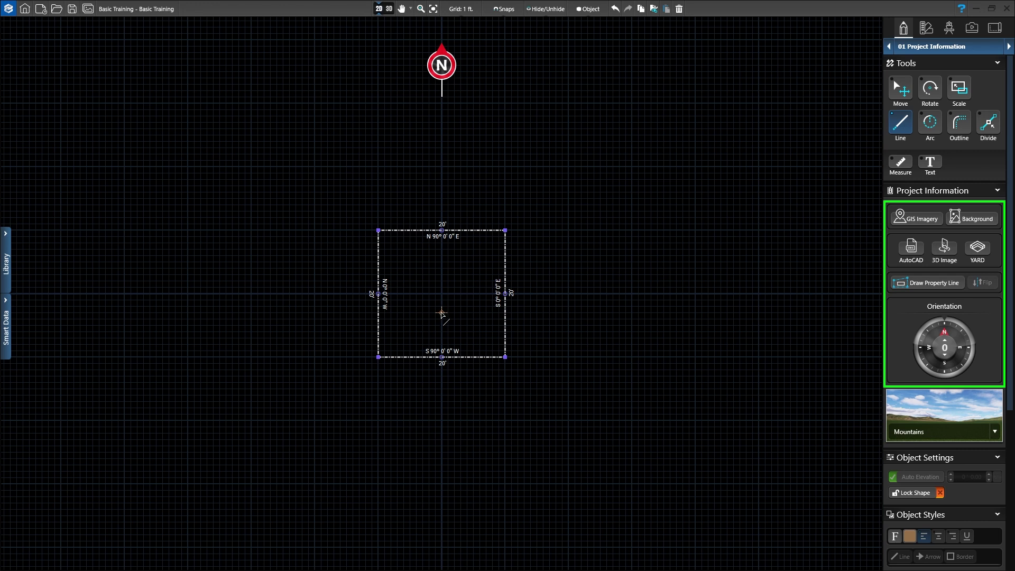
pyautogui.press('Escape')
# Select the property-line square and flip its direction twice
pyautogui.click(443, 231)
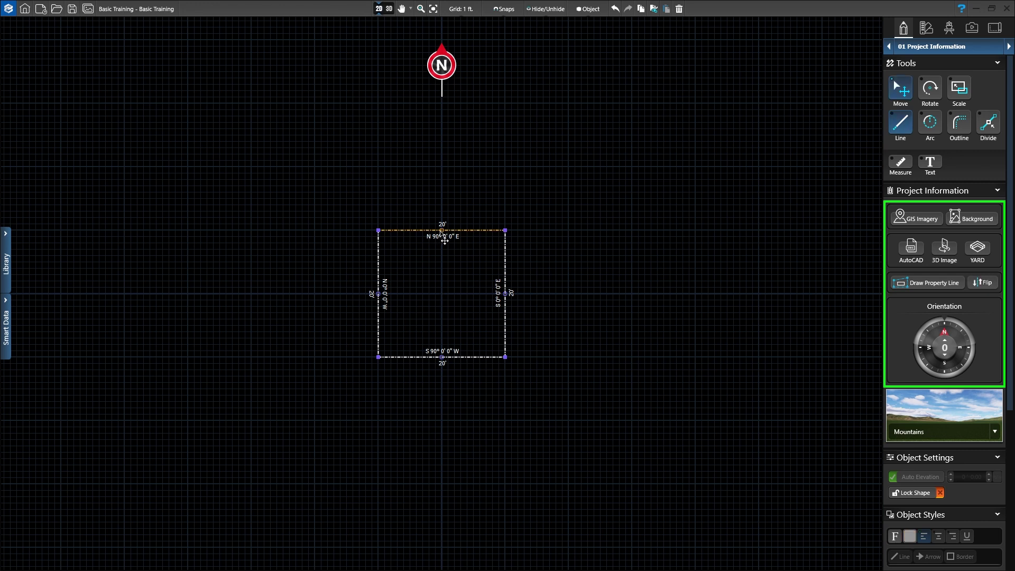
pyautogui.click(979, 283)
pyautogui.click(979, 283)
# Set the site orientation to 90° with the Orientation dial
pyautogui.moveTo(946, 325); pyautogui.dragTo(947, 350)
pyautogui.write('90')
pyautogui.press('Return')
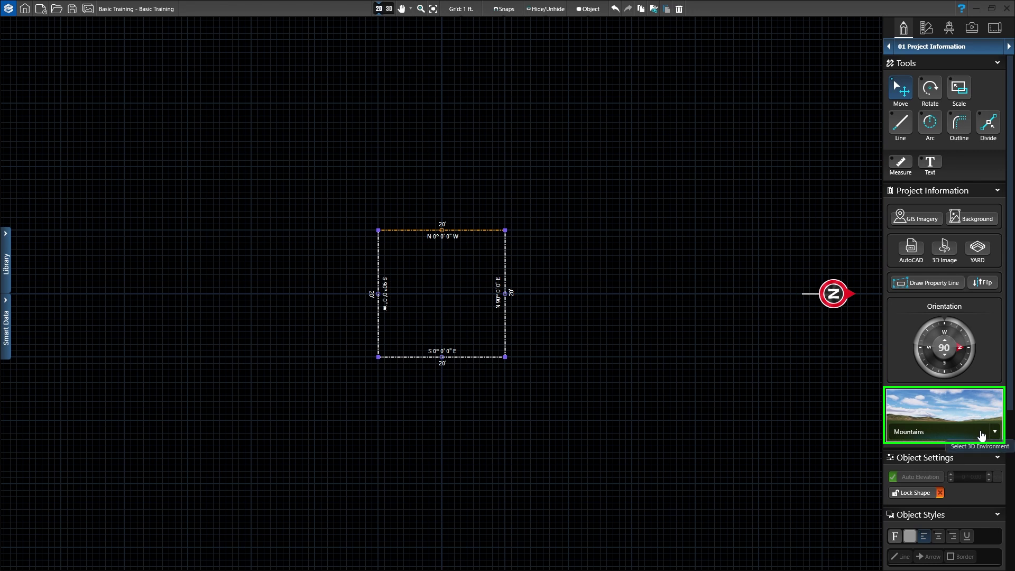
# Pick Hills with Trees from the 3D environment dropdown below Orientation
pyautogui.click(979, 433)
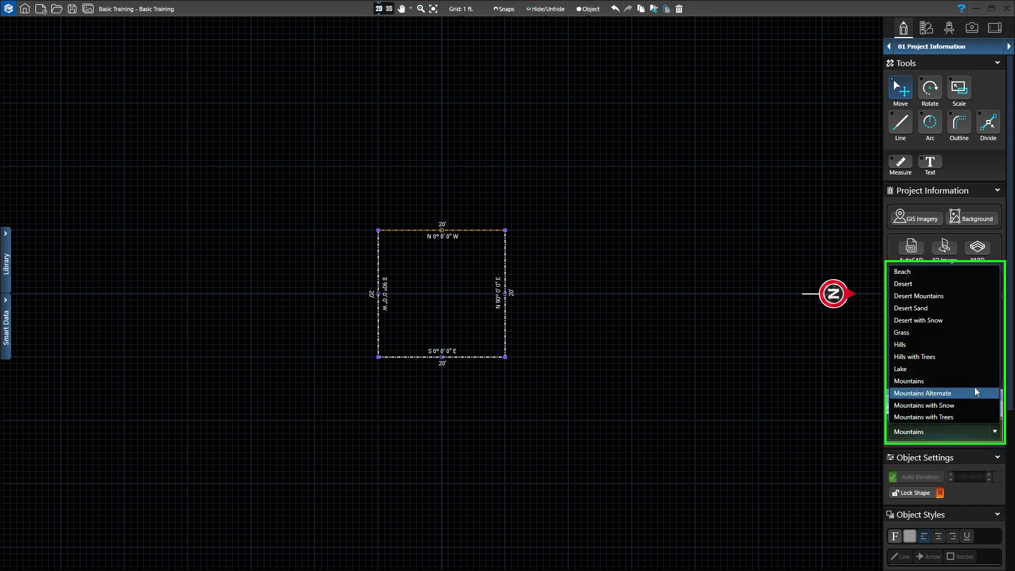
pyautogui.click(971, 360)
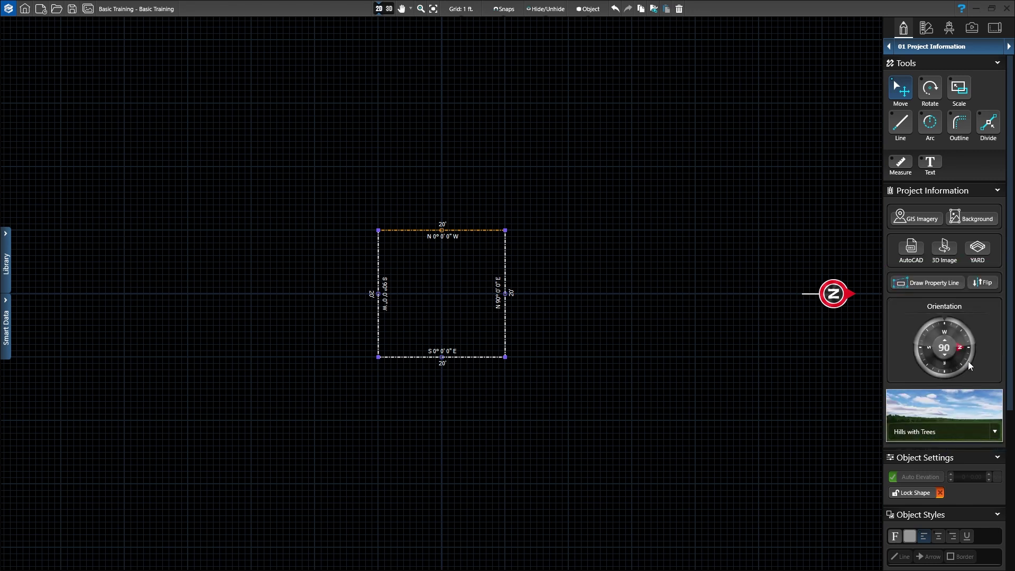